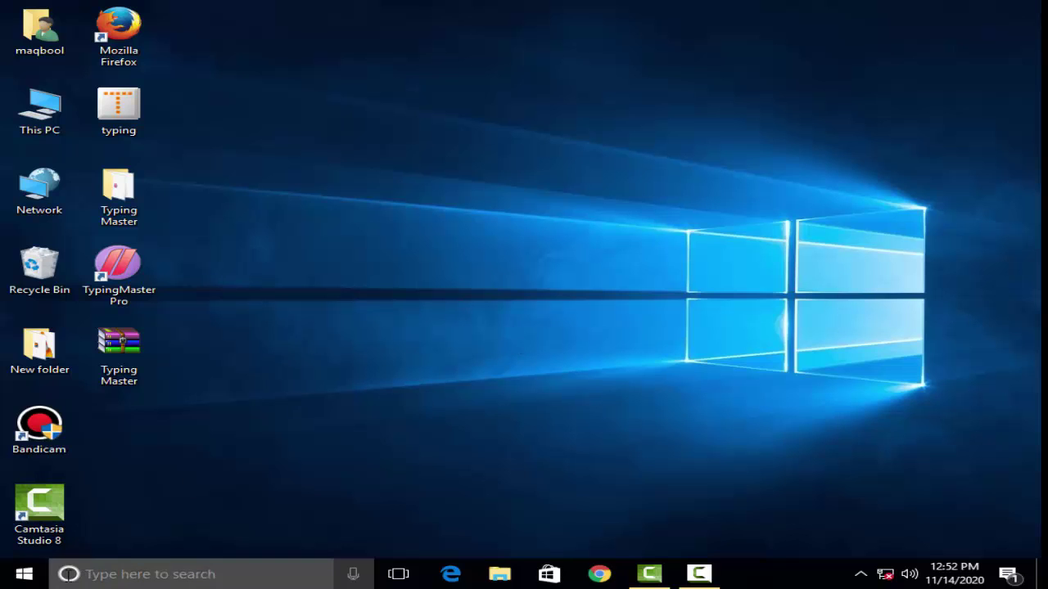
Search the Start menu for 'con' so Control Panel appears as the best match
{"action": "left_click", "coordinate": [24, 575]}
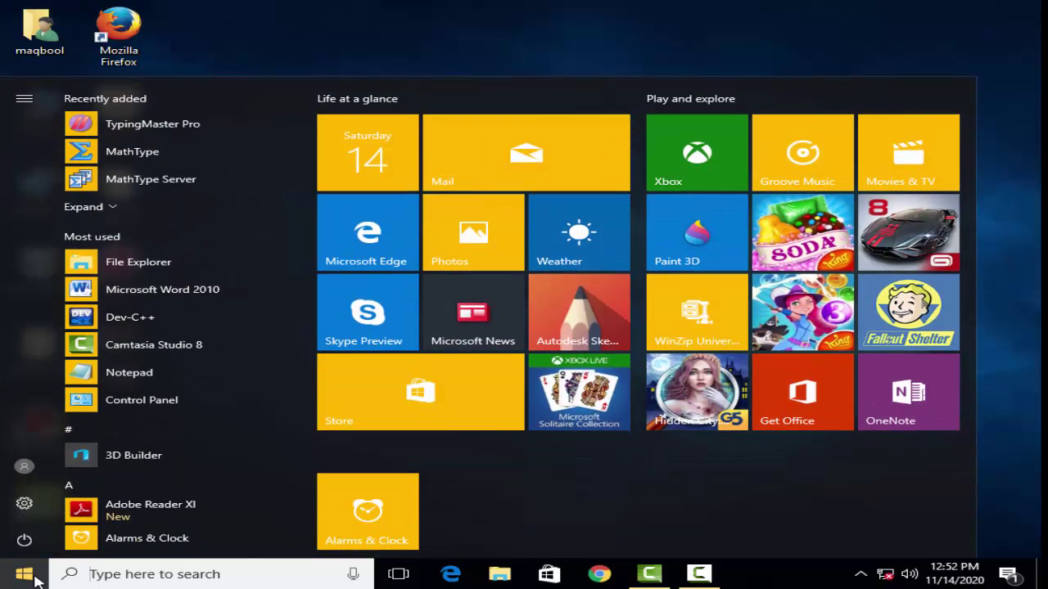
{"action": "left_click", "coordinate": [132, 575]}
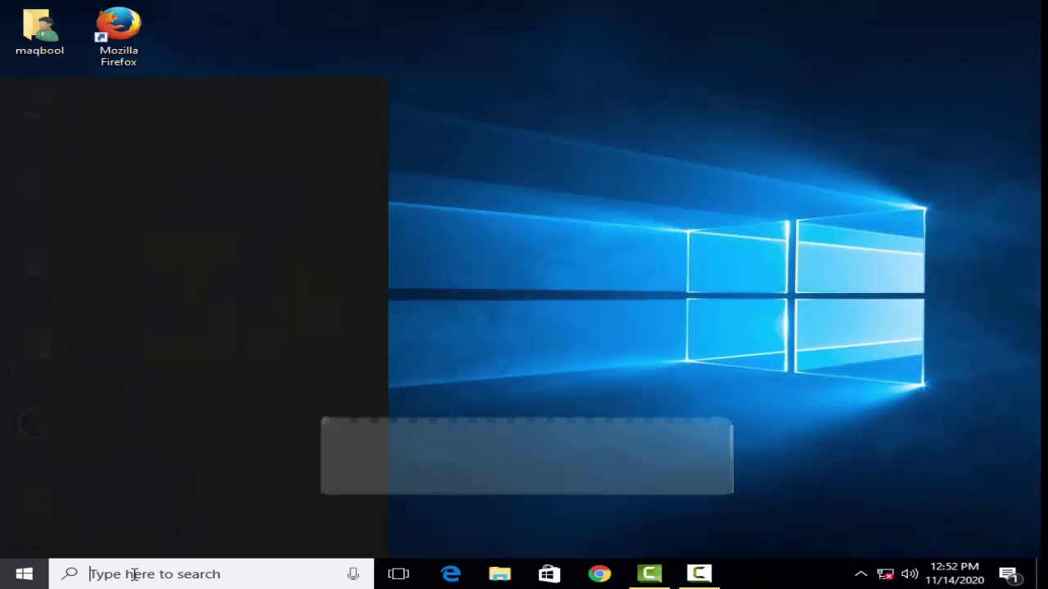
{"action": "type", "text": "con"}
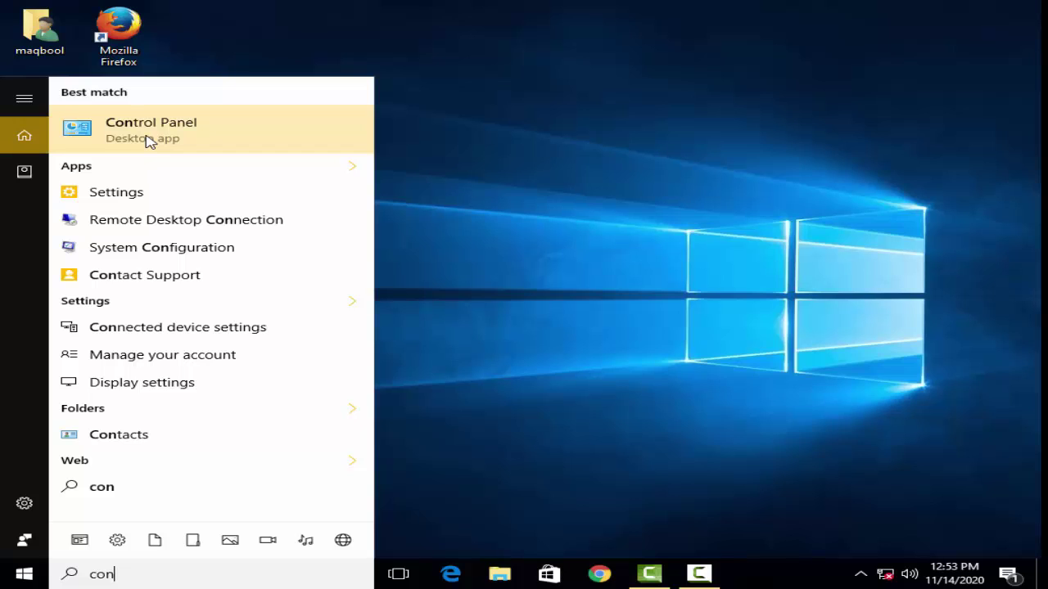
Open Control Panel and switch its View by setting from Category to Large icons
{"action": "left_click", "coordinate": [148, 131]}
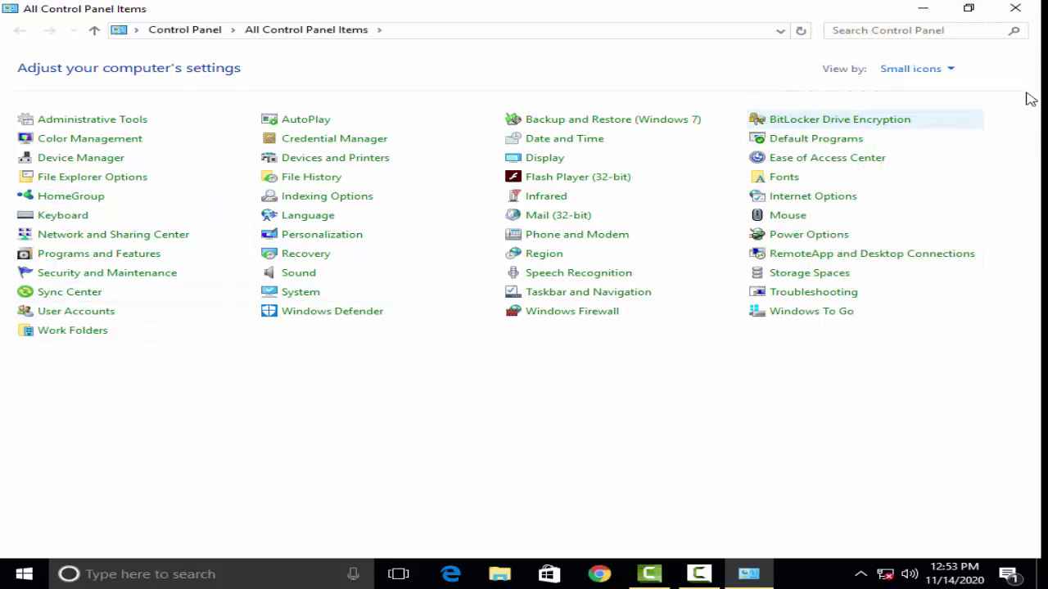
{"action": "left_click", "coordinate": [950, 70]}
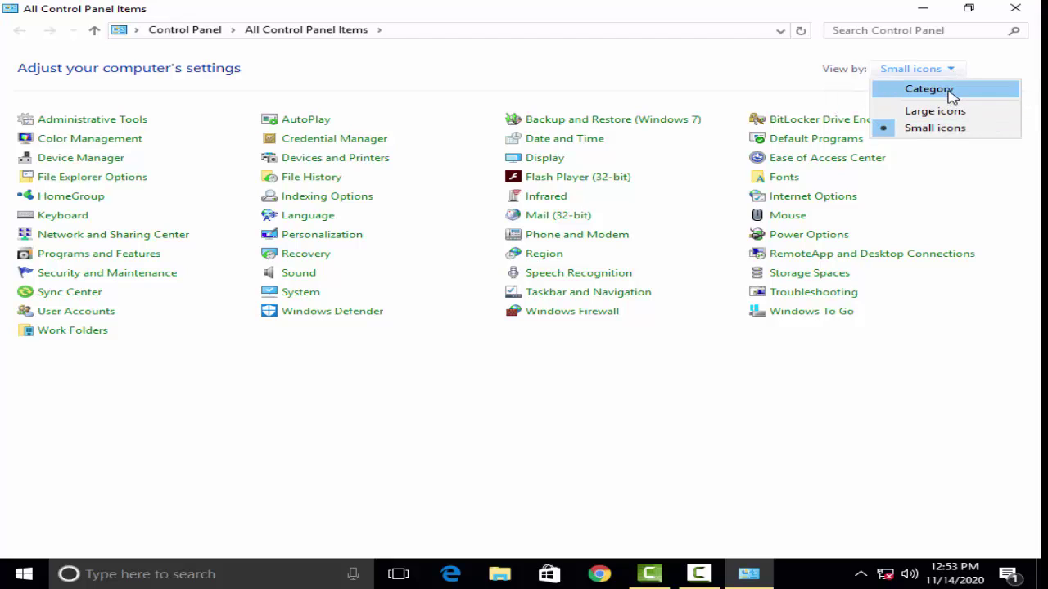
{"action": "left_click", "coordinate": [950, 92]}
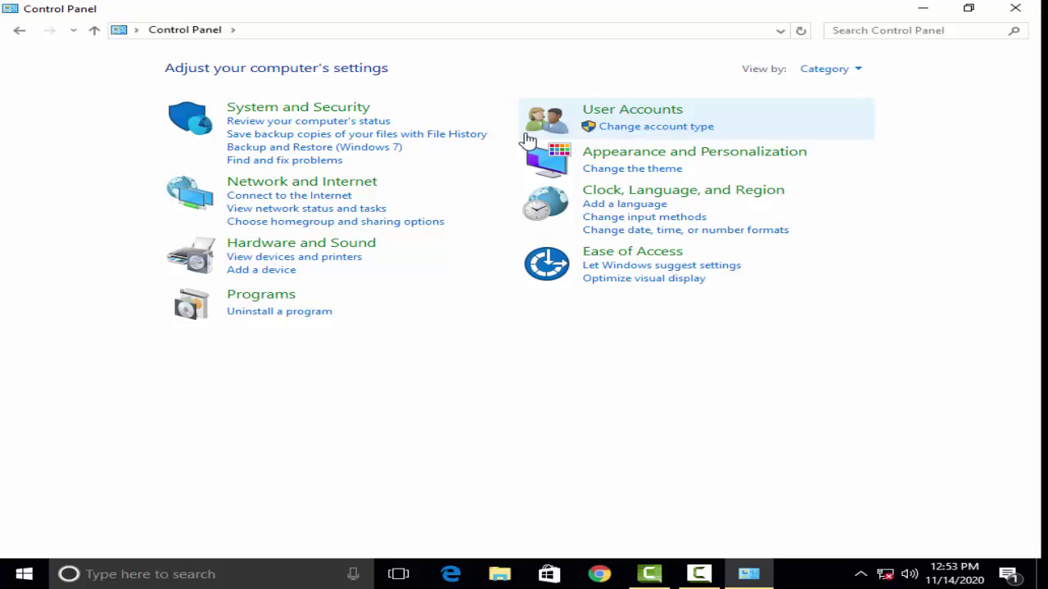
{"action": "left_click", "coordinate": [848, 73]}
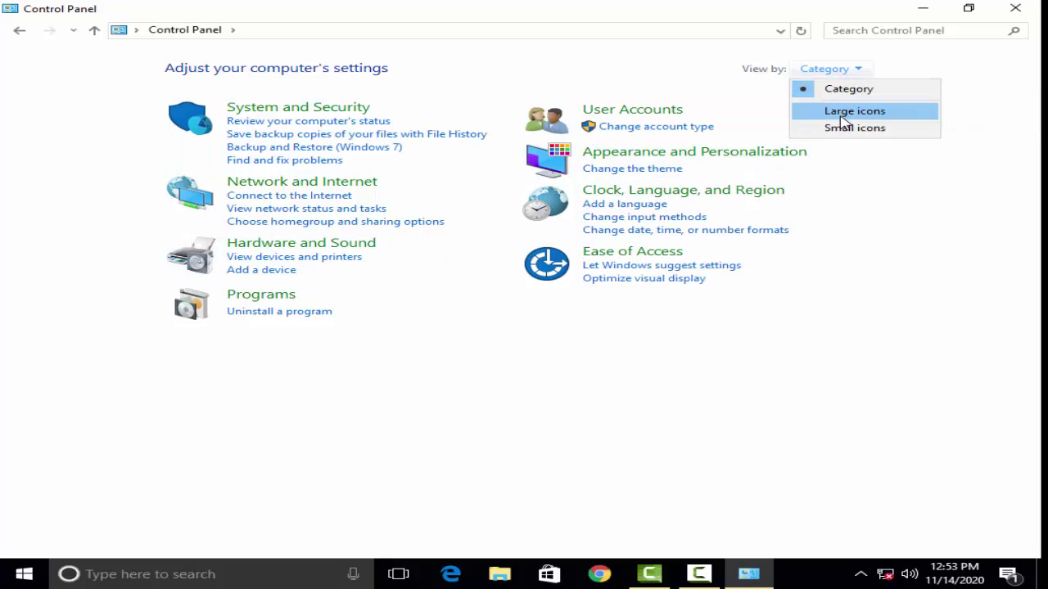
{"action": "left_click", "coordinate": [842, 115]}
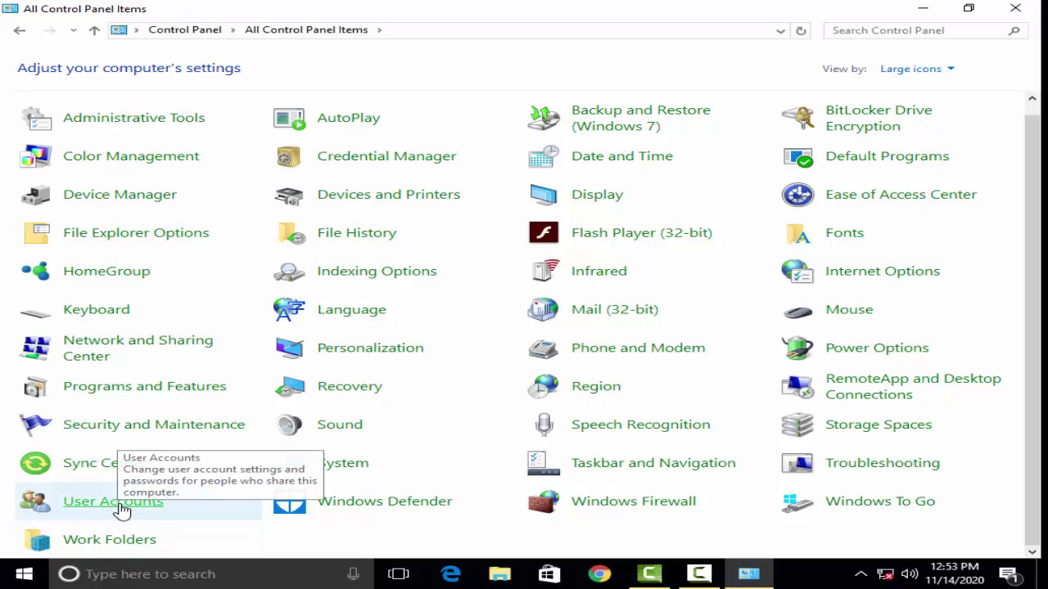
Go to User Accounts, Manage another account, and select the local Administrator account
{"action": "left_click", "coordinate": [123, 508]}
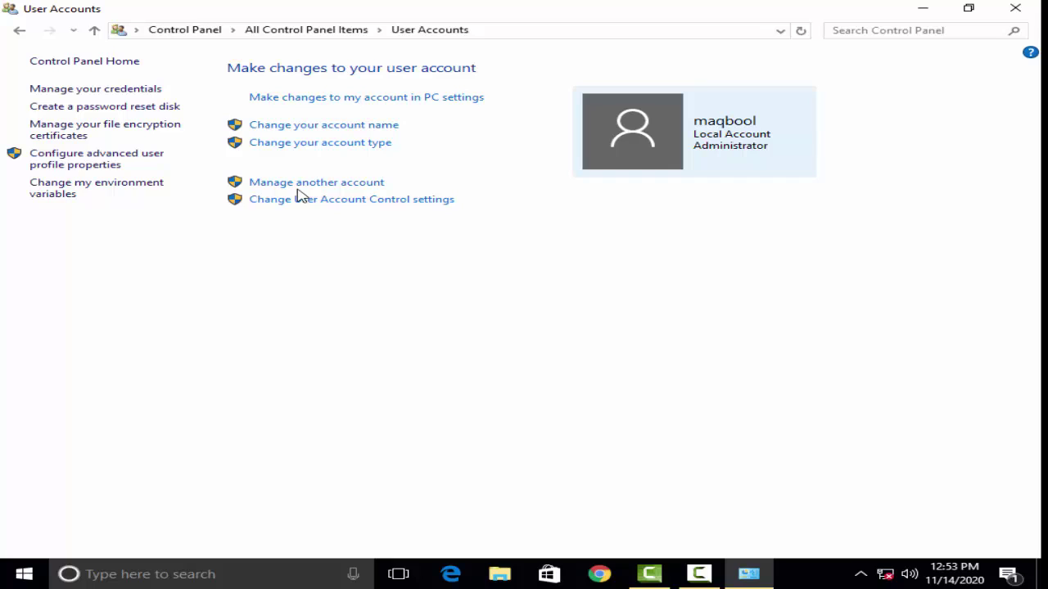
{"action": "left_click", "coordinate": [352, 188]}
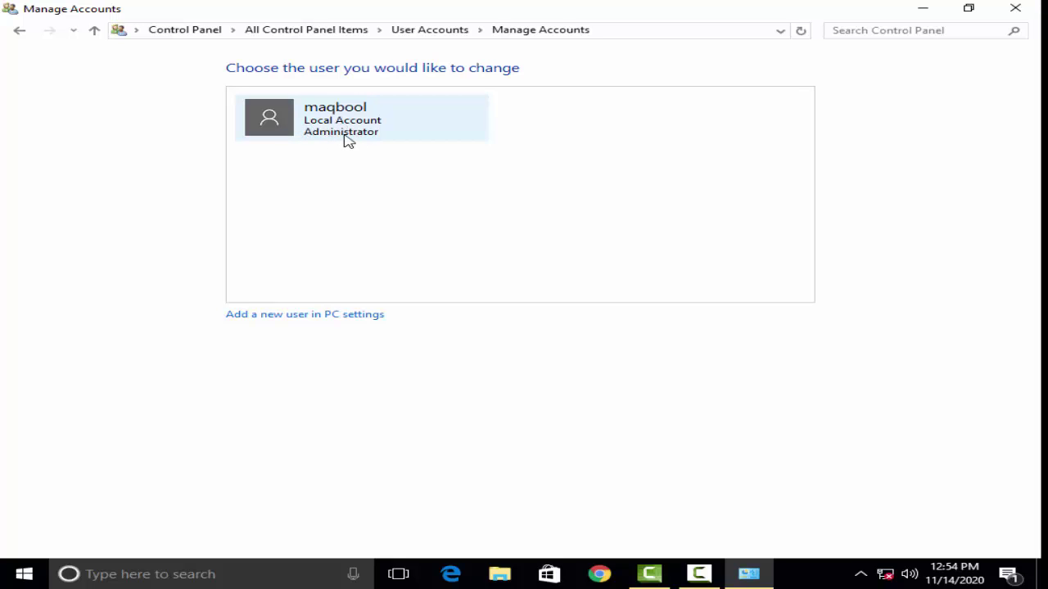
{"action": "left_click", "coordinate": [268, 117]}
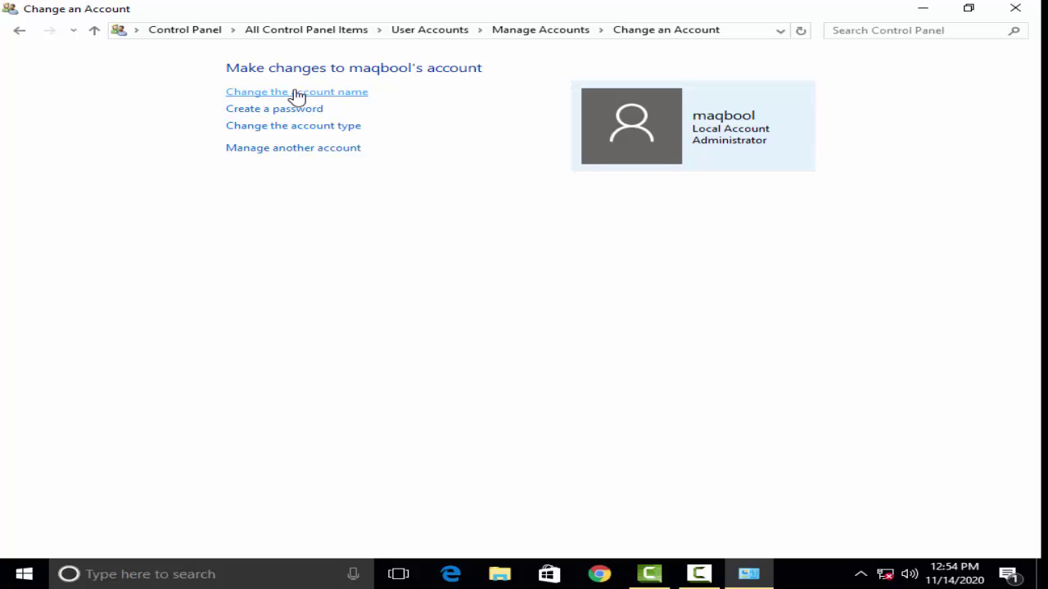
Rename the local Administrator account to the new user name and confirm with Change Name
{"action": "left_click", "coordinate": [297, 93]}
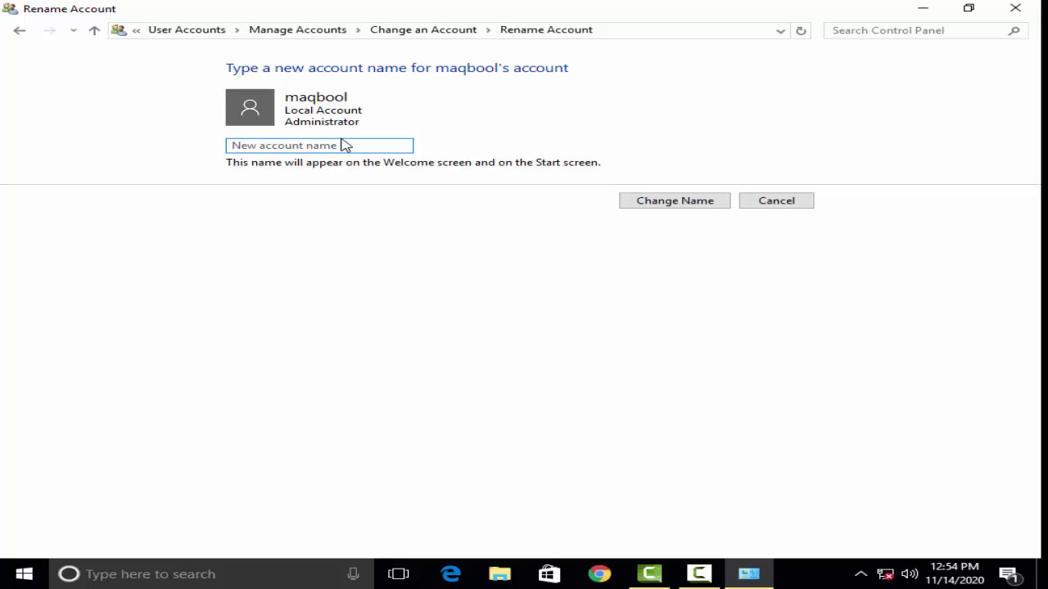
{"action": "type", "text": "Hussain"}
{"action": "left_click", "coordinate": [665, 202]}
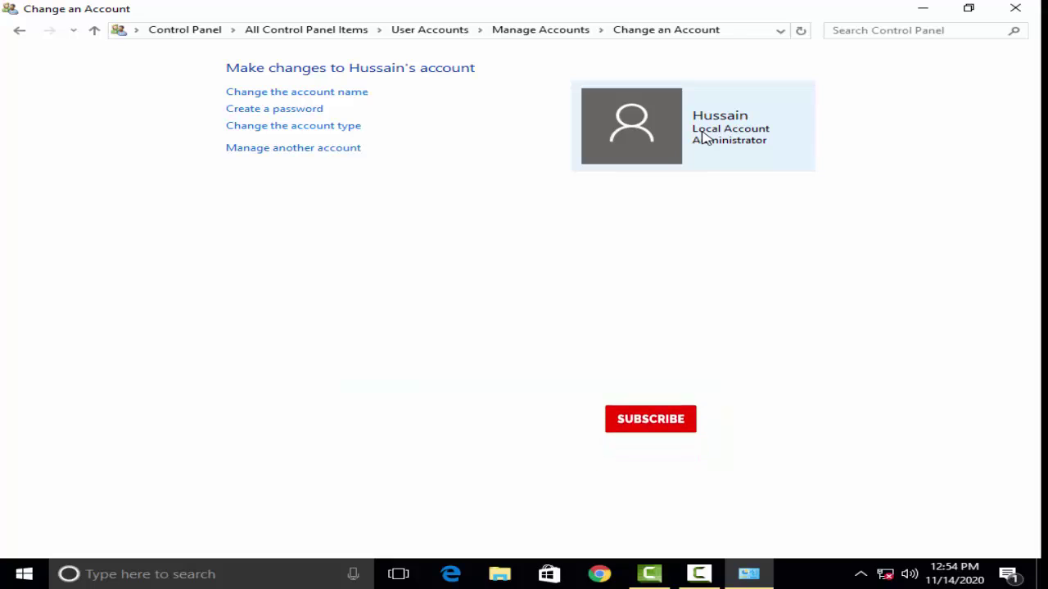
{"action": "left_click", "coordinate": [268, 115]}
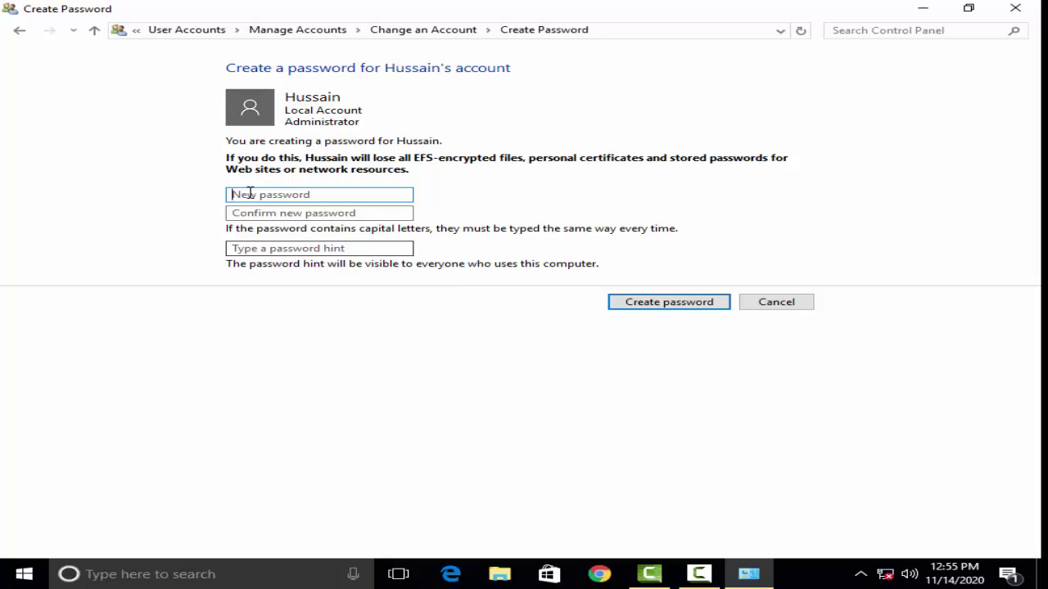
{"action": "left_click", "coordinate": [285, 194]}
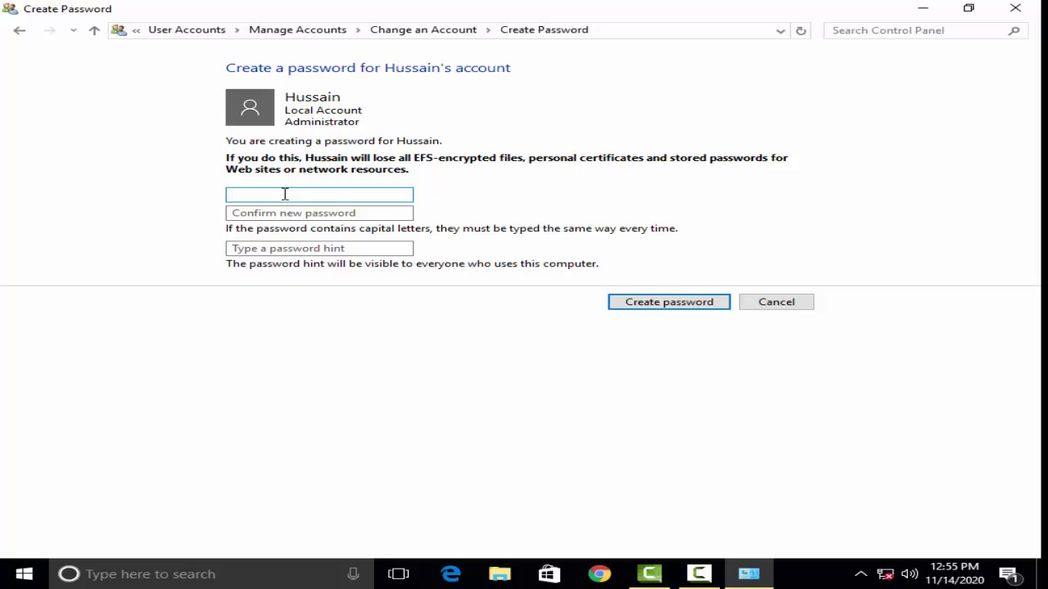
{"action": "type", "text": "•••••••"}
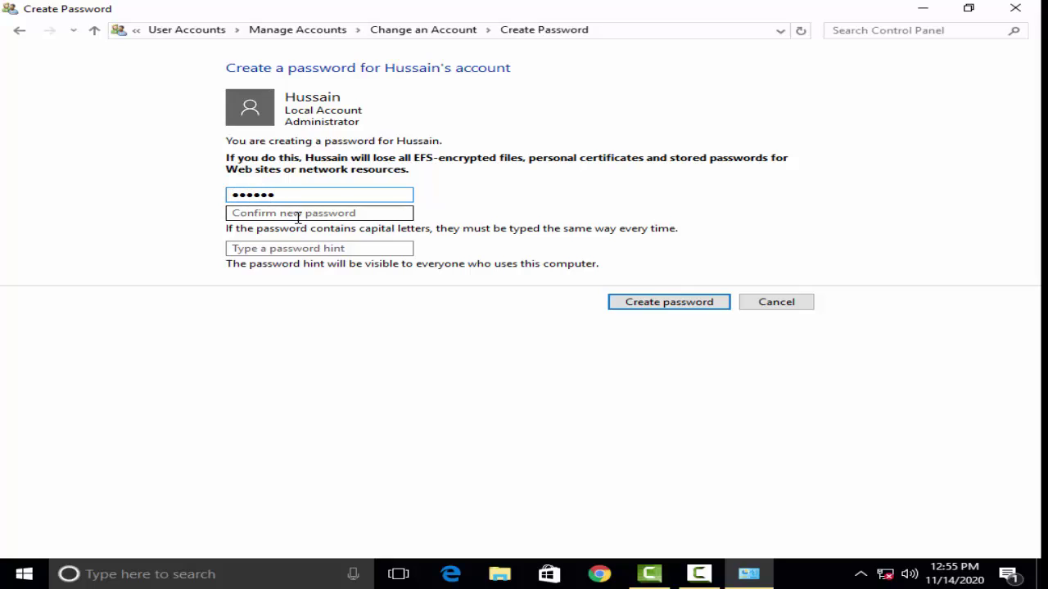
{"action": "left_click", "coordinate": [316, 214]}
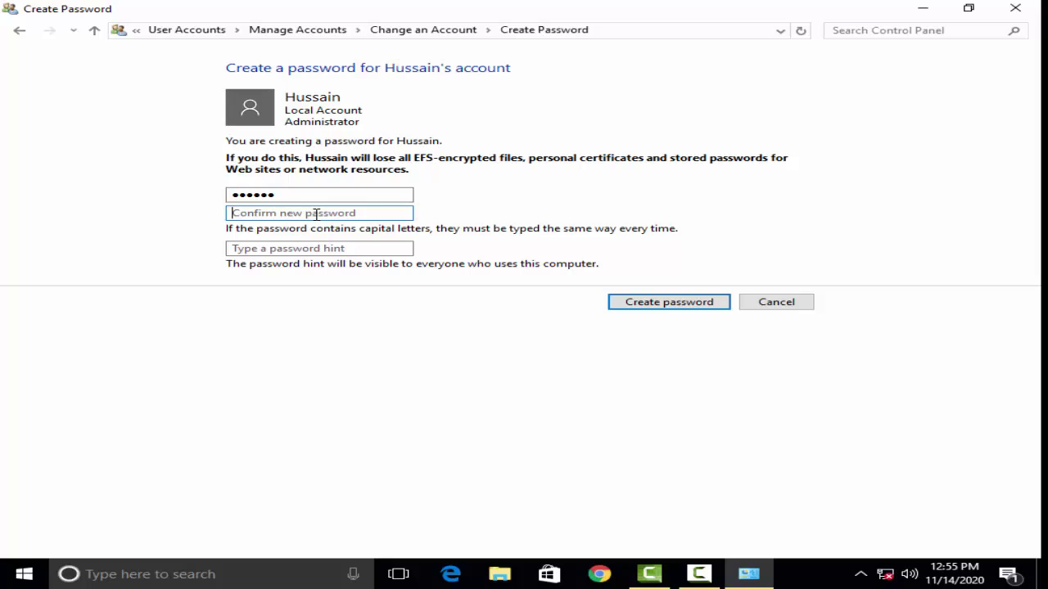
{"action": "type", "text": "••••••"}
{"action": "left_click", "coordinate": [295, 249]}
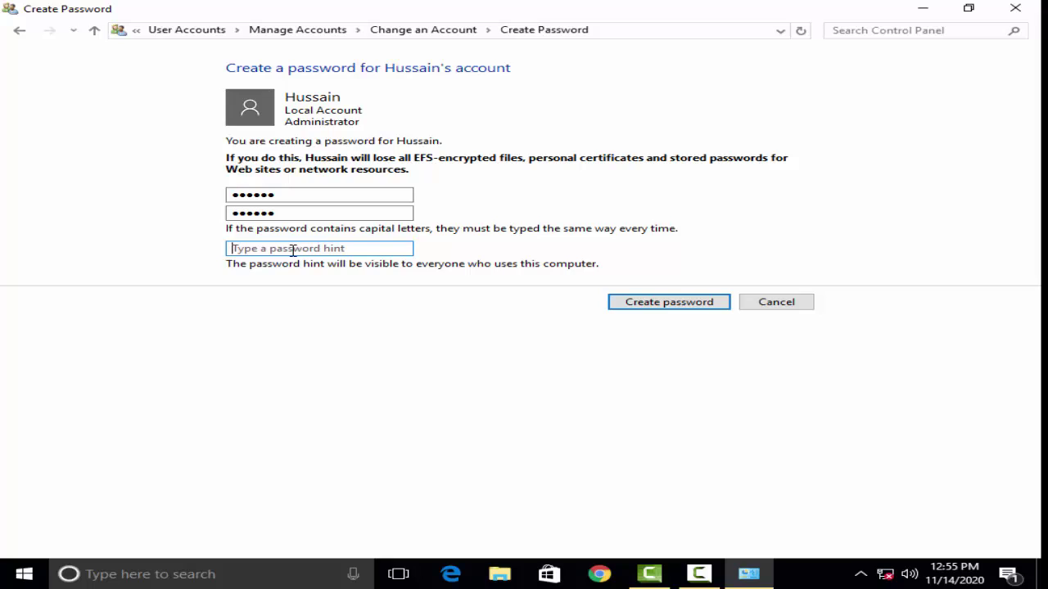
{"action": "type", "text": "123"}
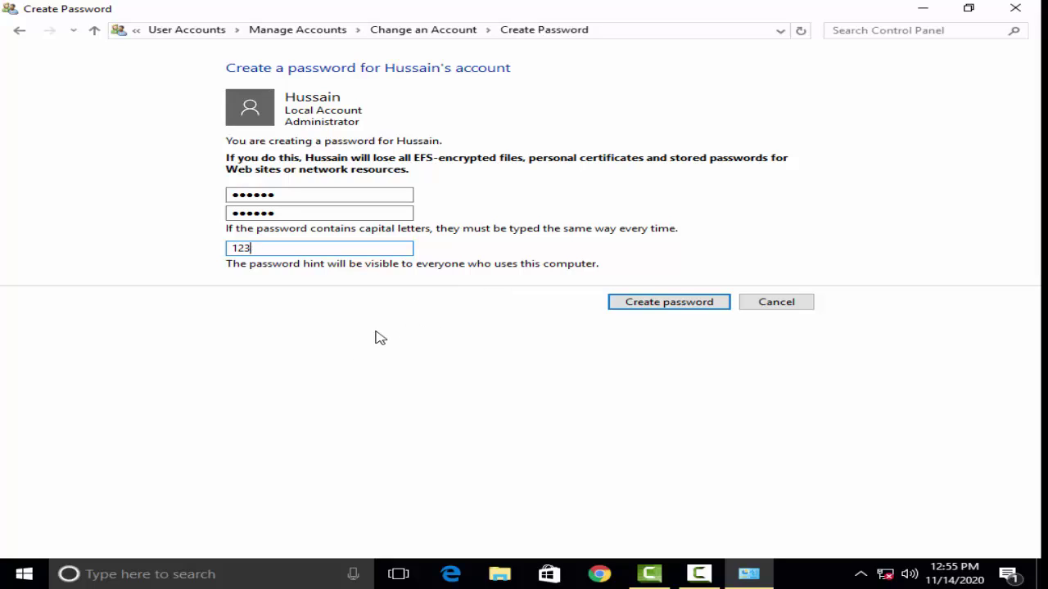
{"action": "left_click", "coordinate": [676, 304]}
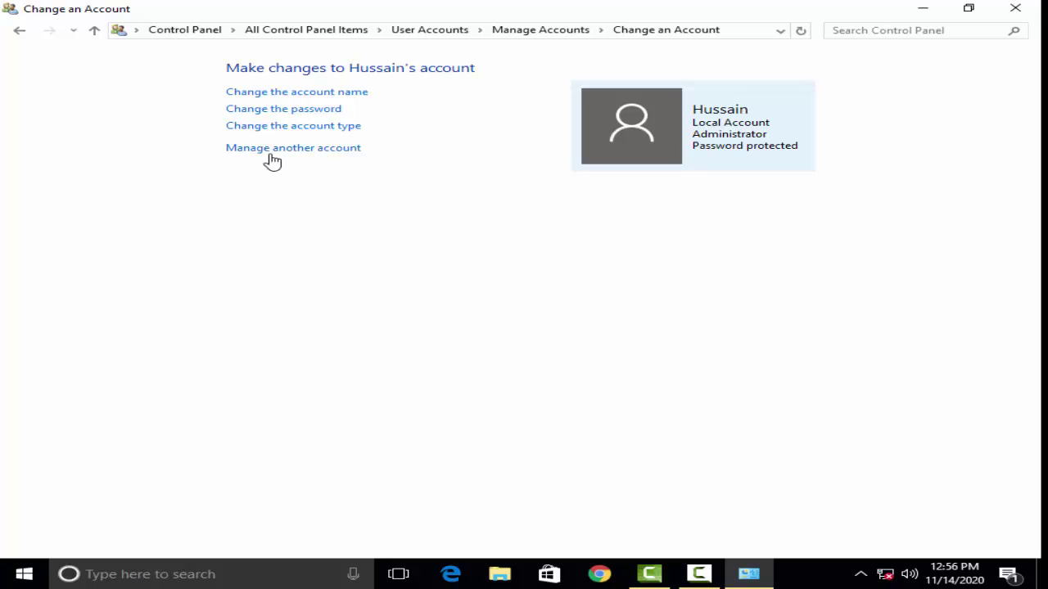
Change the password: enter the current password, a new one twice, and hint 'h'
{"action": "left_click", "coordinate": [284, 112]}
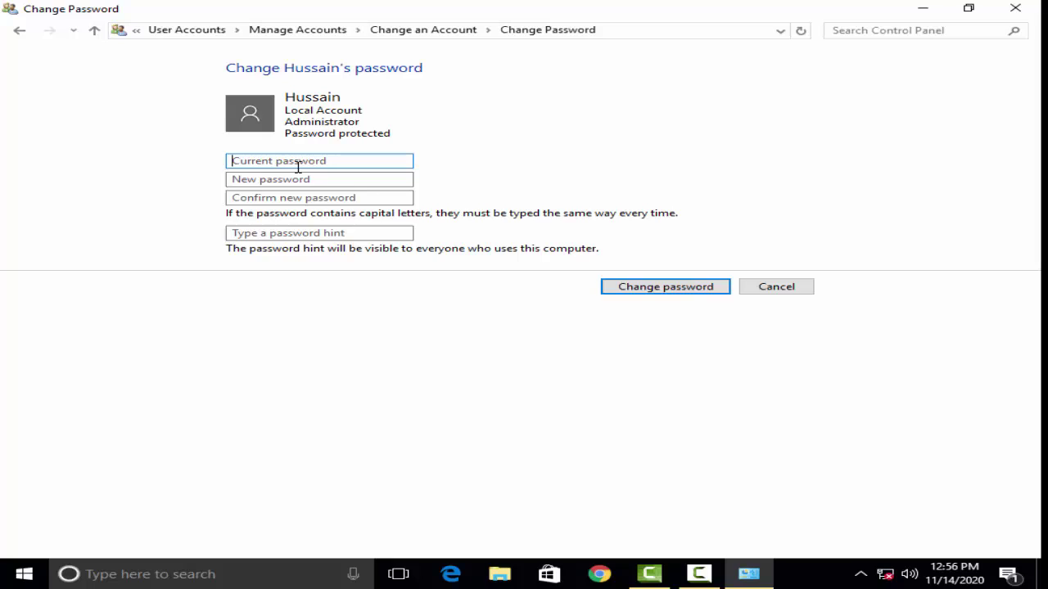
{"action": "left_click", "coordinate": [333, 159]}
{"action": "type", "text": "******"}
{"action": "left_click", "coordinate": [267, 180]}
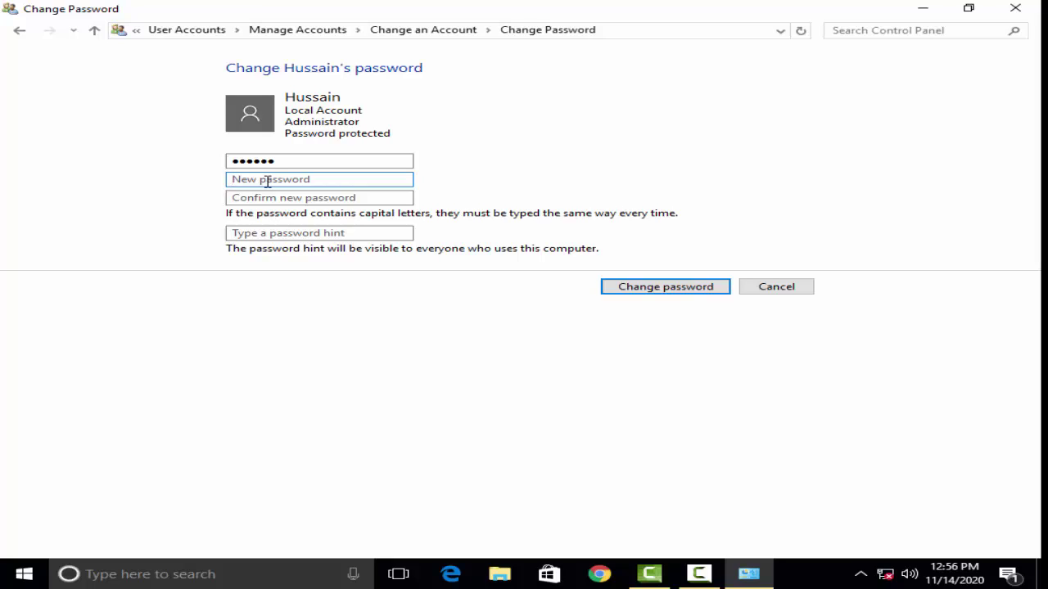
{"action": "type", "text": "•••••••"}
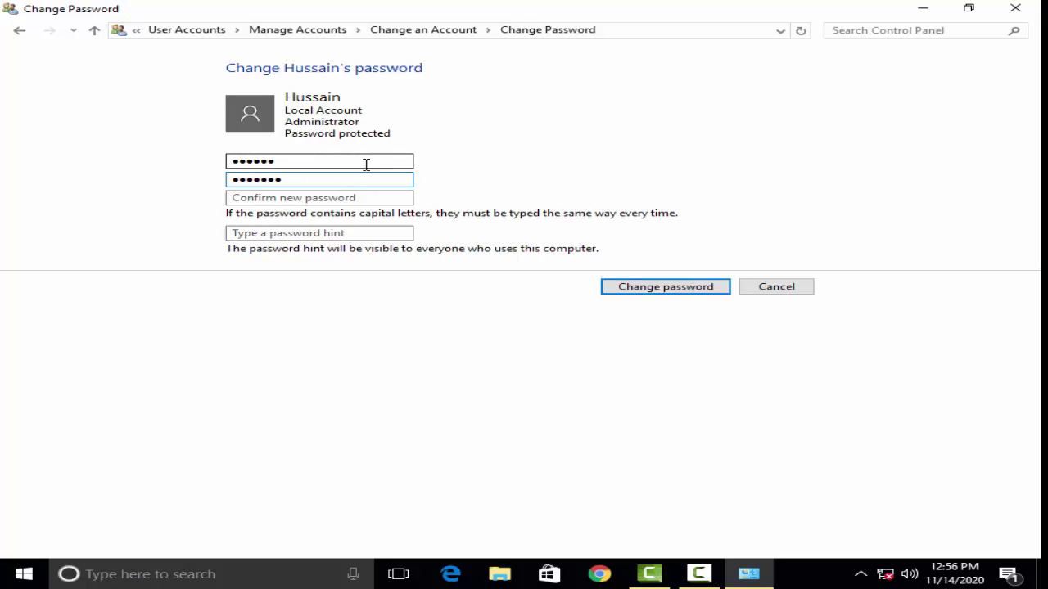
{"action": "left_click", "coordinate": [350, 199]}
{"action": "type", "text": "••"}
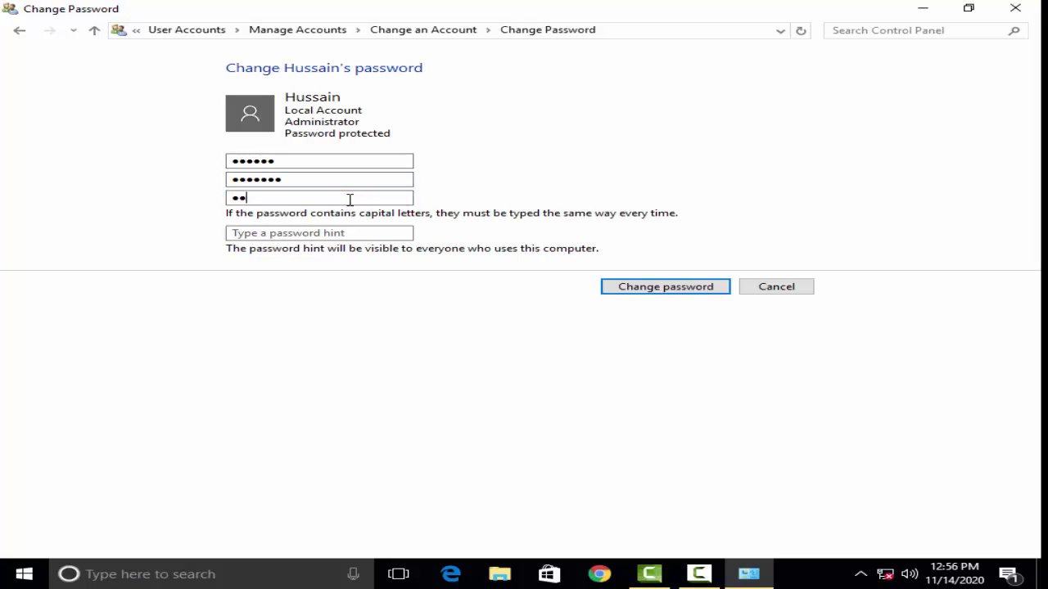
{"action": "type", "text": "•••••"}
{"action": "left_click", "coordinate": [355, 235]}
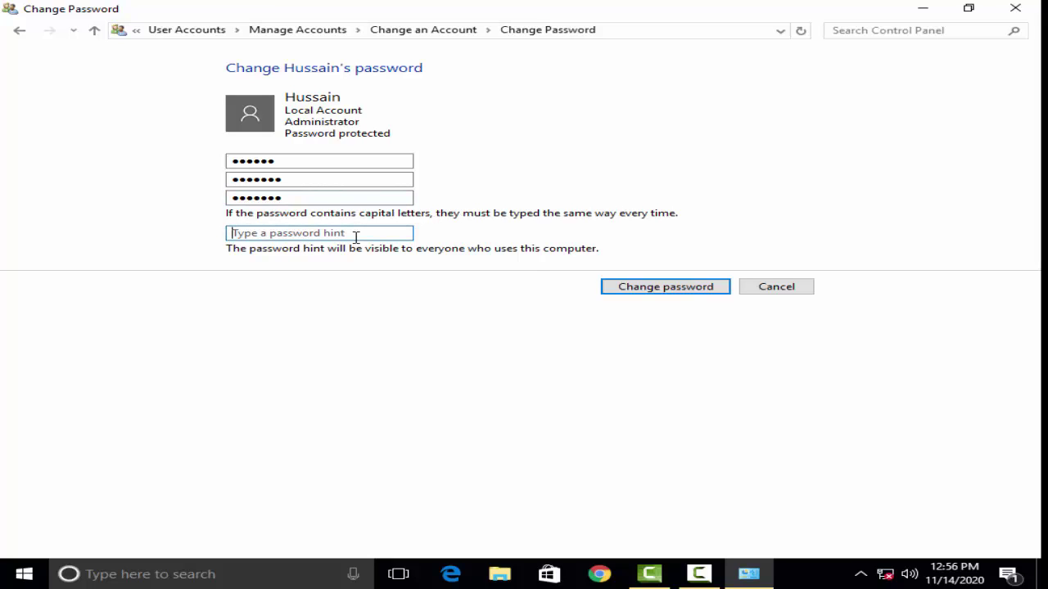
{"action": "type", "text": "h"}
{"action": "left_click", "coordinate": [647, 288]}
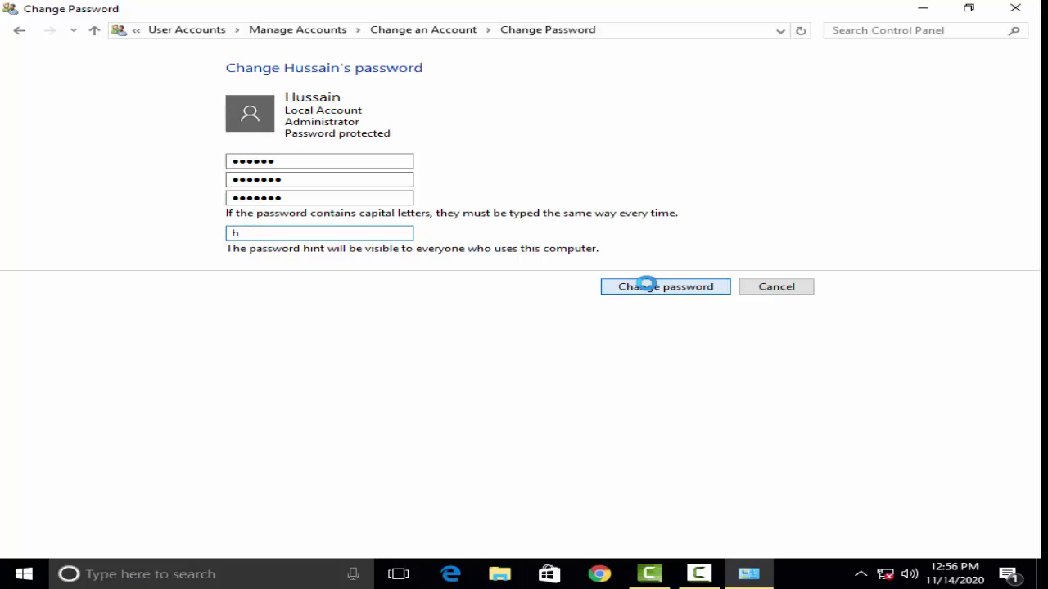